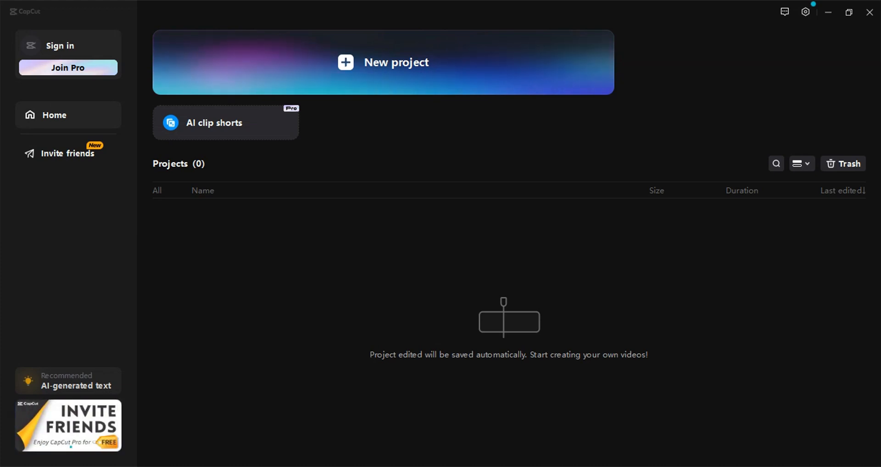
Create a new project, import the basketball player video and place it at the start of the timeline
left_click(344, 63)
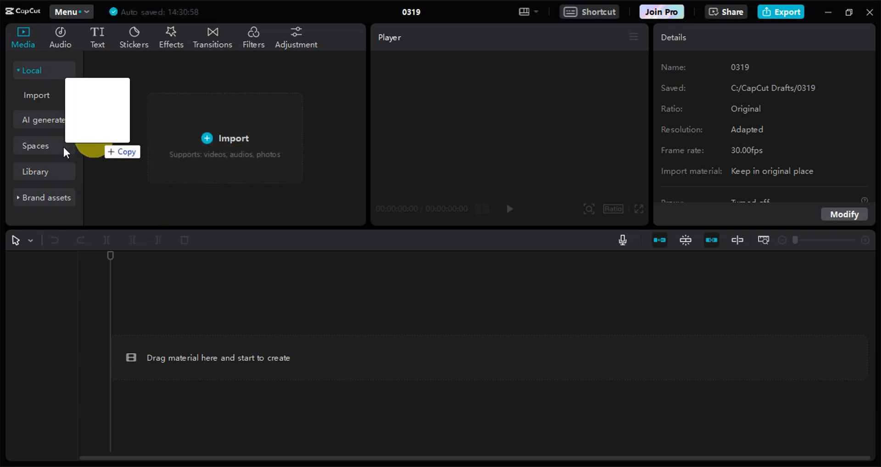
left_click_drag(62, 145, 193, 151)
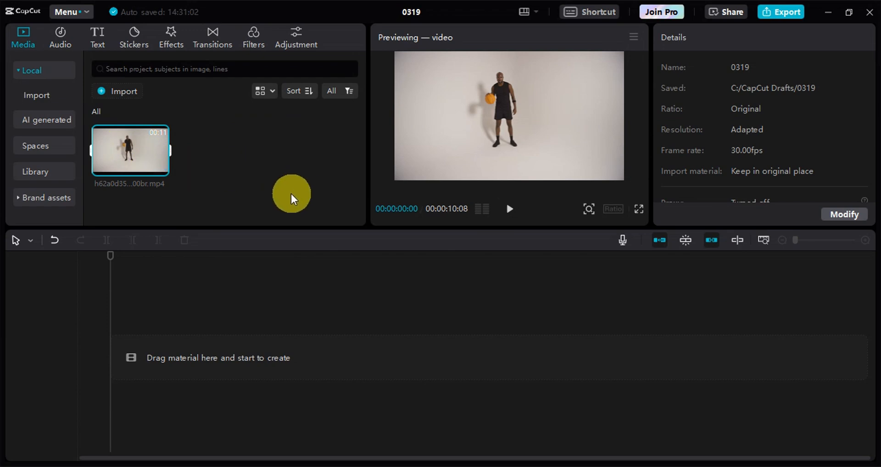
left_click_drag(128, 142, 122, 366)
left_click(108, 361)
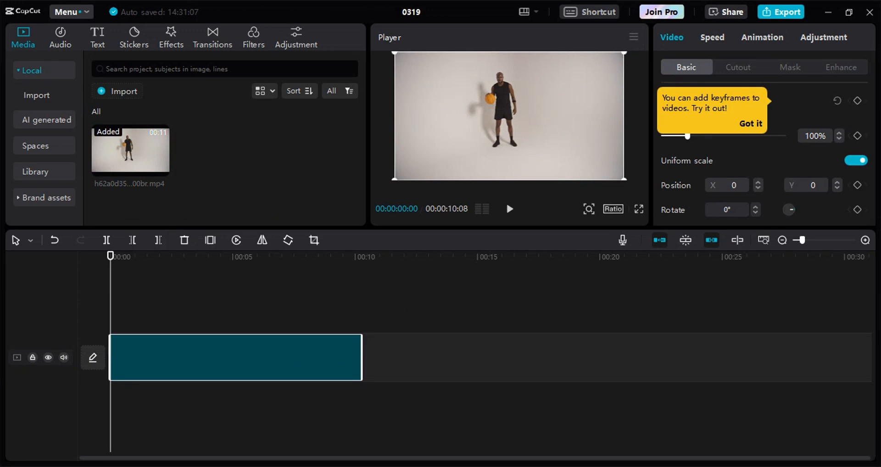
Add the B&W Sketch cartoon video effect above the clip, extend it over the clip's full length and preview the playback
left_click(171, 37)
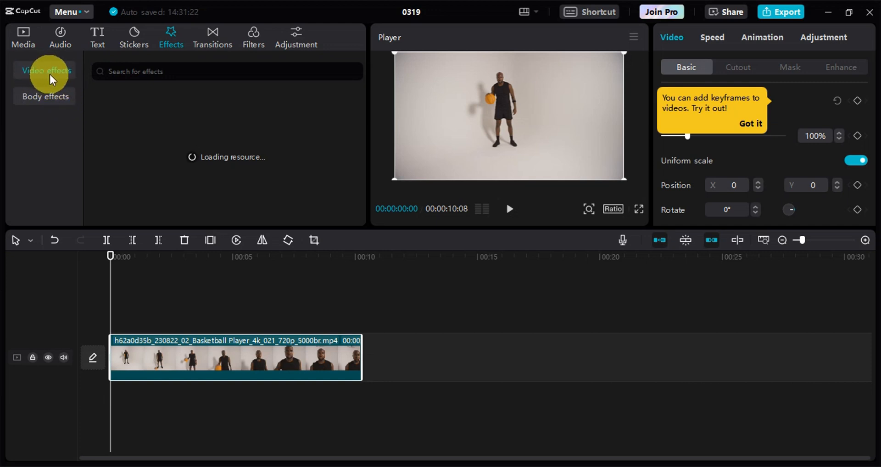
left_click(15, 70)
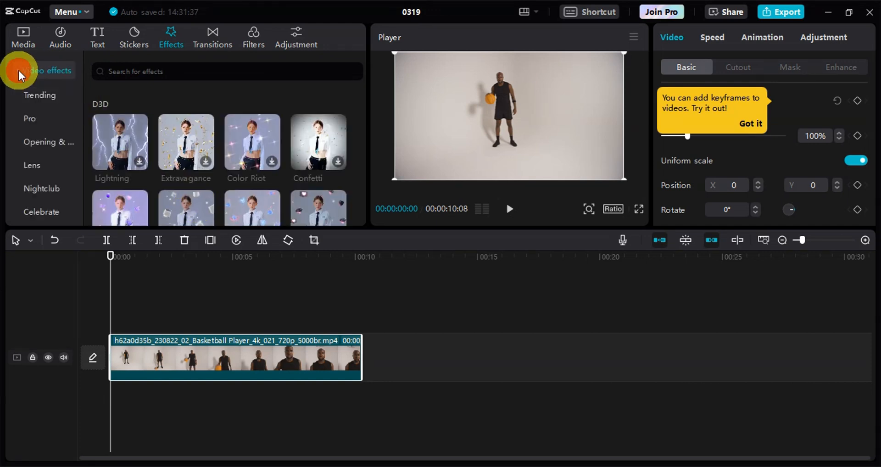
scroll(55, 134, "down", 5)
scroll(52, 132, "down", 4)
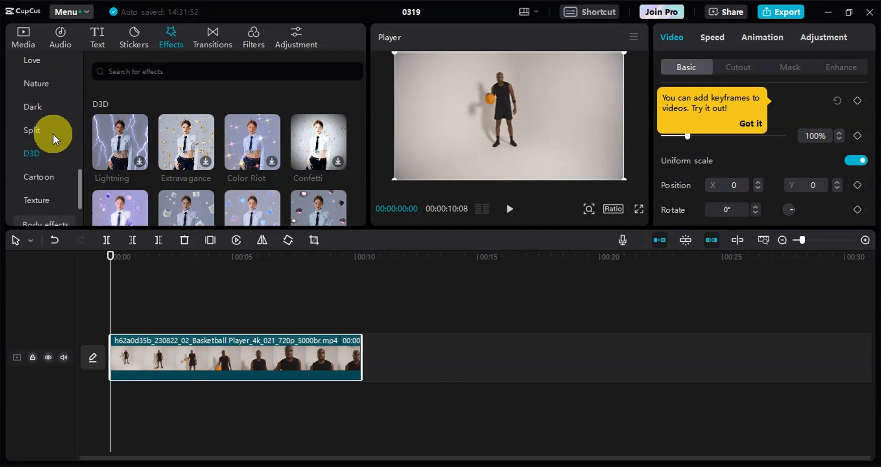
left_click(47, 176)
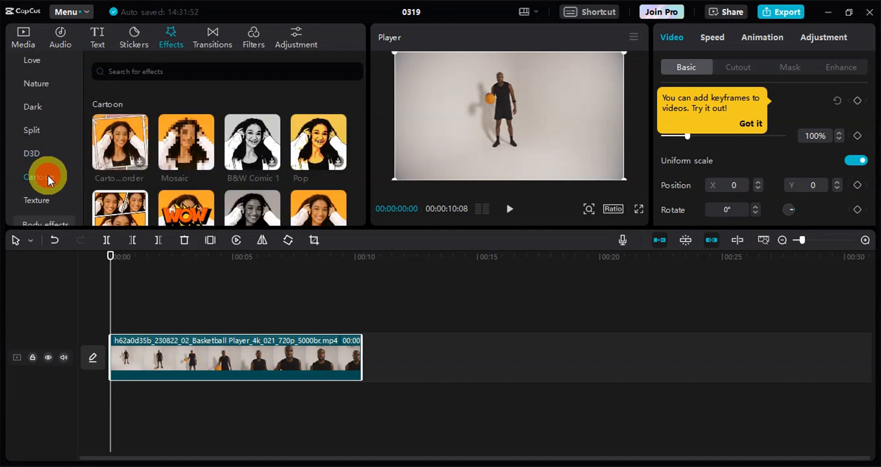
scroll(206, 153, "down", 1)
scroll(207, 154, "down", 5)
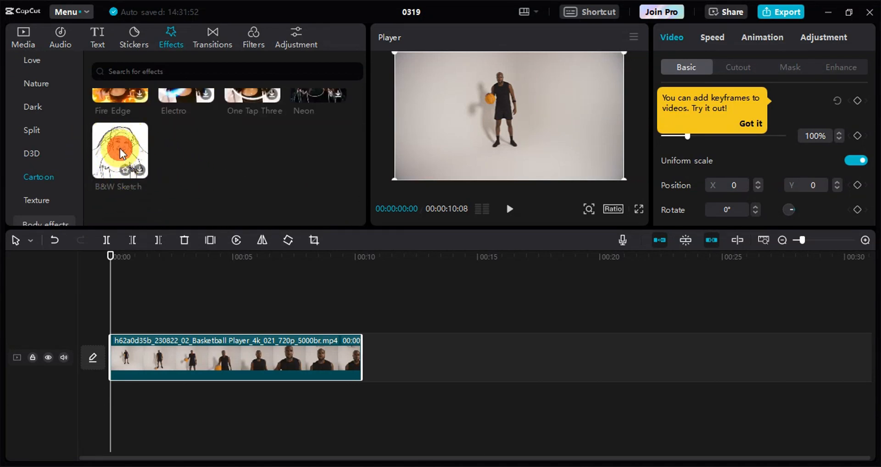
mouse_move(120, 148)
left_mouse_down()
mouse_move(153, 270)
mouse_move(128, 319)
mouse_move(105, 324)
mouse_move(169, 323)
left_mouse_up()
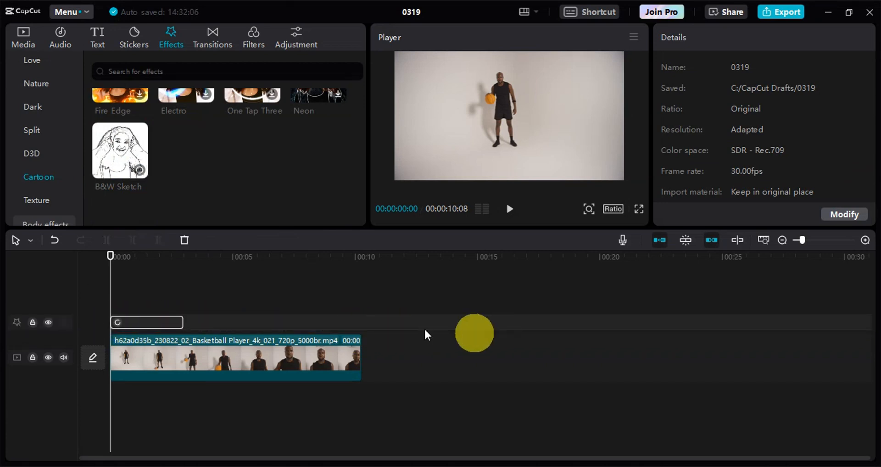
left_click_drag(185, 324, 360, 326)
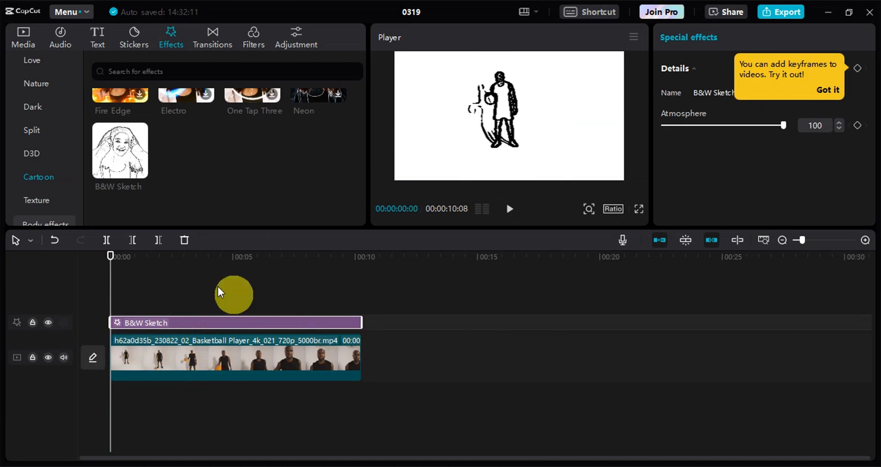
left_click(510, 210)
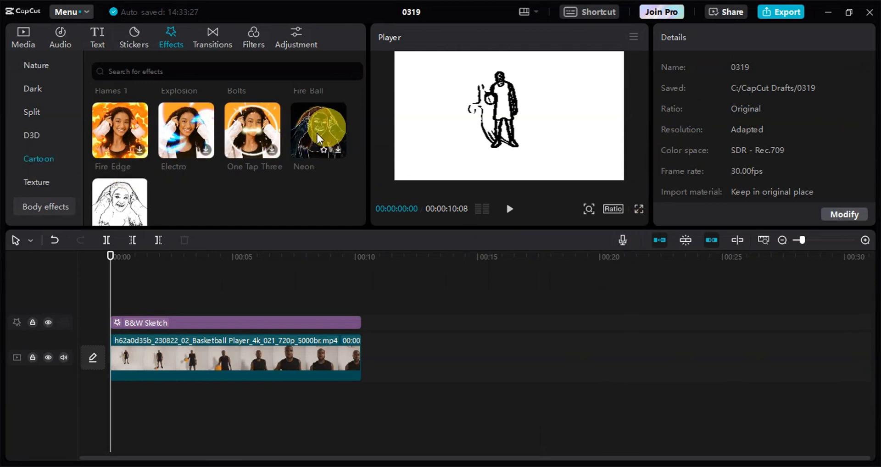
Add the Neon cartoon effect above B&W Sketch, stretch it to the clip's full length and preview the playback
mouse_move(319, 130)
left_mouse_down()
mouse_move(255, 203)
mouse_move(156, 282)
mouse_move(105, 310)
left_mouse_up()
left_click_drag(184, 304, 360, 304)
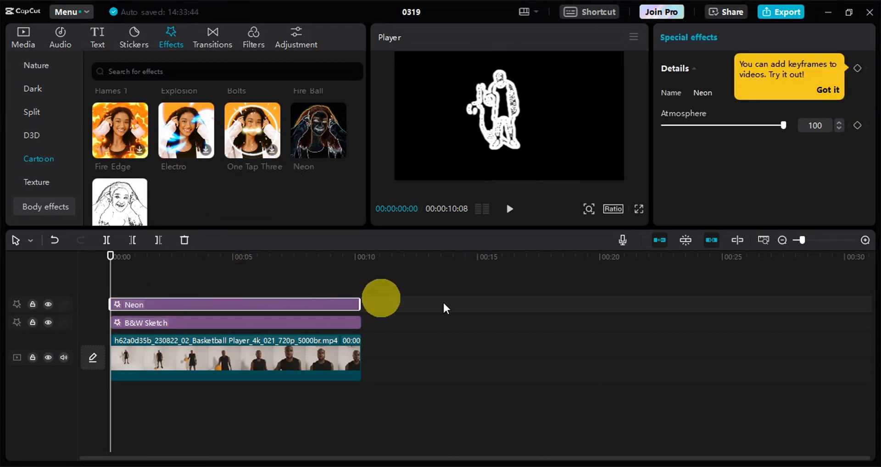
left_click(510, 213)
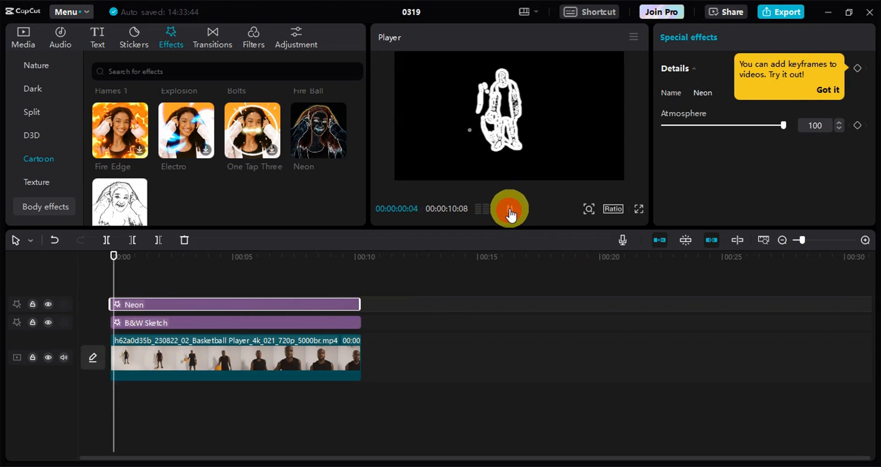
left_click(511, 212)
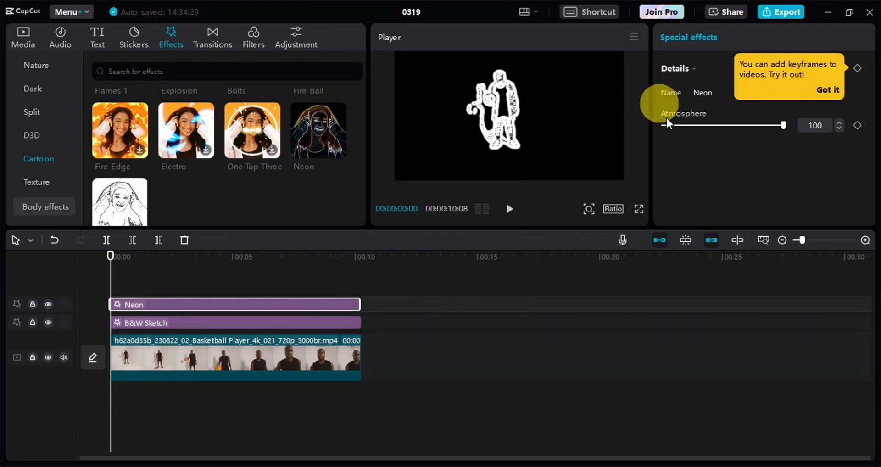
Export the neon outline video as 0319(1) in 1080P mp4 at 30fps, without sharing it
left_click(770, 15)
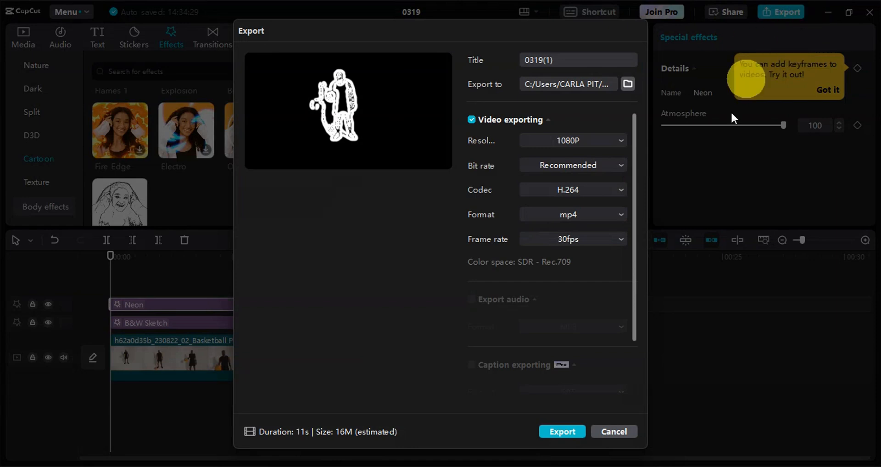
left_click(558, 432)
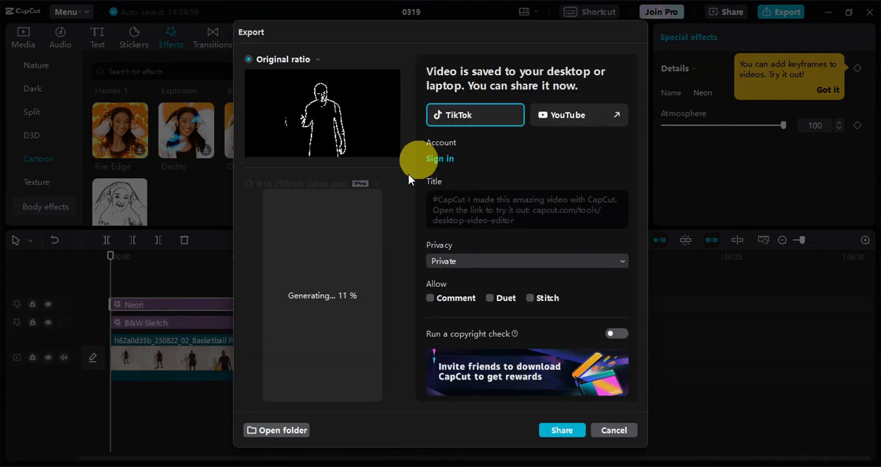
left_click(615, 428)
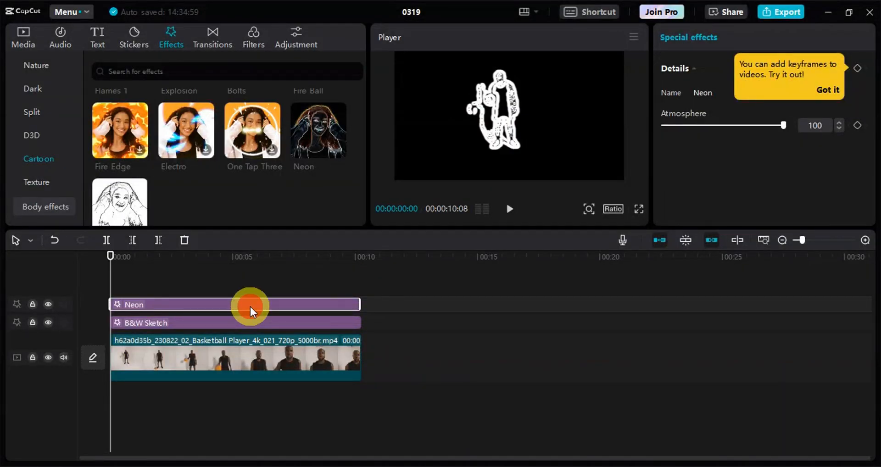
Replace the Neon effect with a Blur effect, using the recent blur search, and stretch it over the clip
key("Delete")
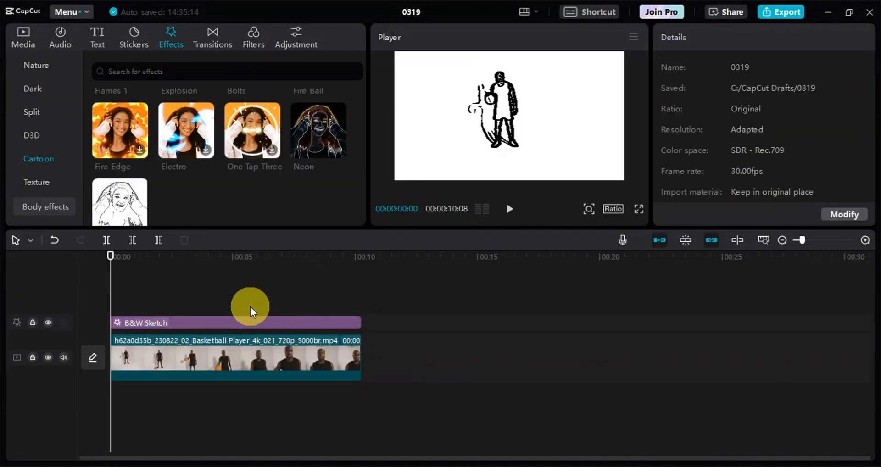
scroll(63, 108, "down", 5)
left_click(134, 70)
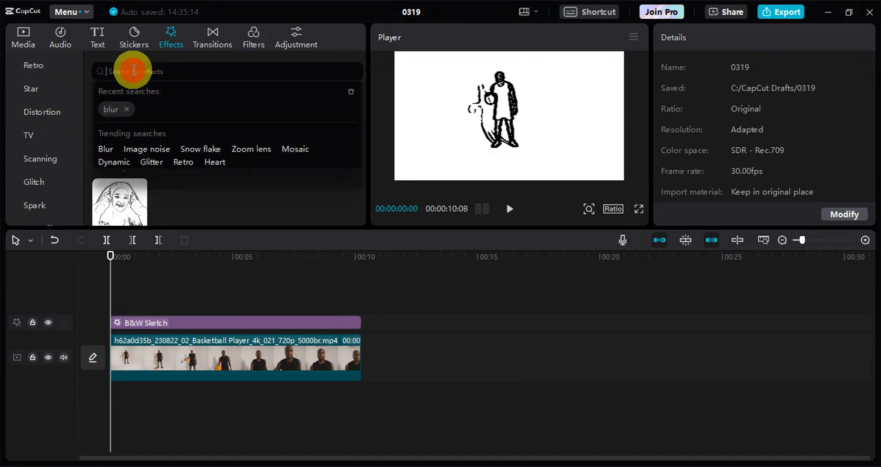
left_click(111, 105)
mouse_move(118, 138)
left_mouse_down()
mouse_move(138, 269)
mouse_move(108, 308)
mouse_move(153, 297)
mouse_move(357, 308)
left_mouse_up()
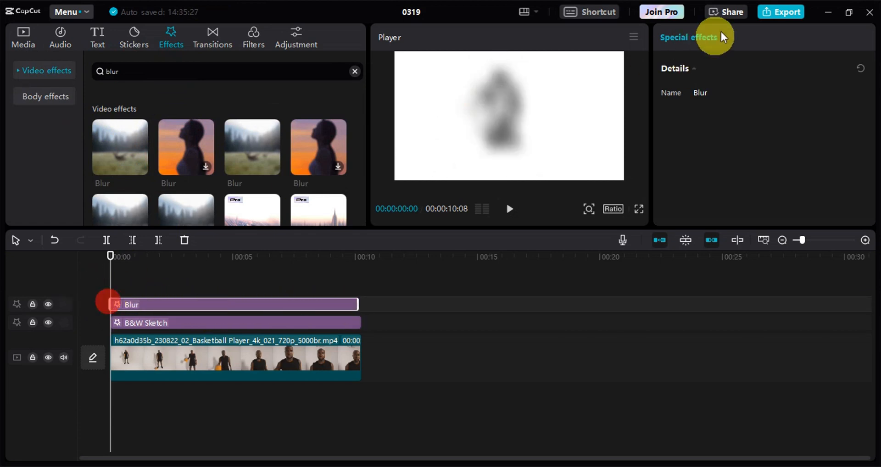
Export the blurred sketch video as 0319(2) in 1080P mp4 at 30fps, without sharing it
left_click(772, 13)
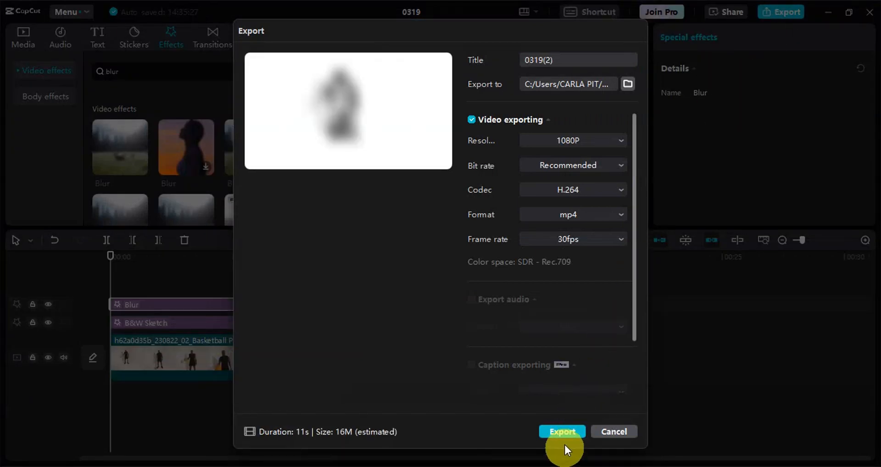
left_click(569, 431)
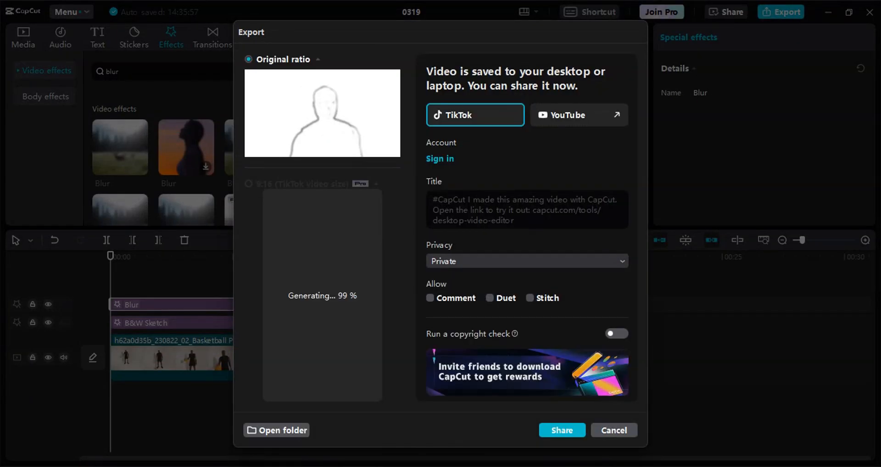
left_click(606, 431)
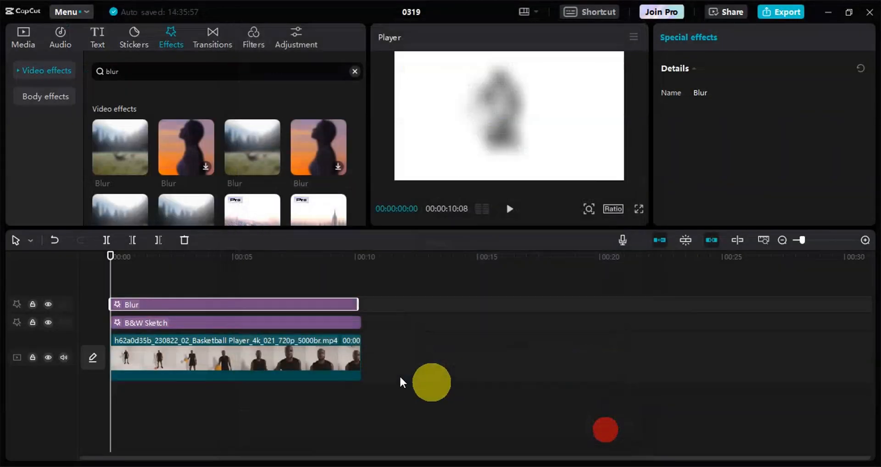
Delete the Blur and B&W Sketch effects, and stack the exported clips 0319(2).mp4 and 0319(1).mp4 on tracks above the original video
mouse_move(396, 324)
left_mouse_down()
mouse_move(297, 301)
mouse_move(252, 303)
left_mouse_up()
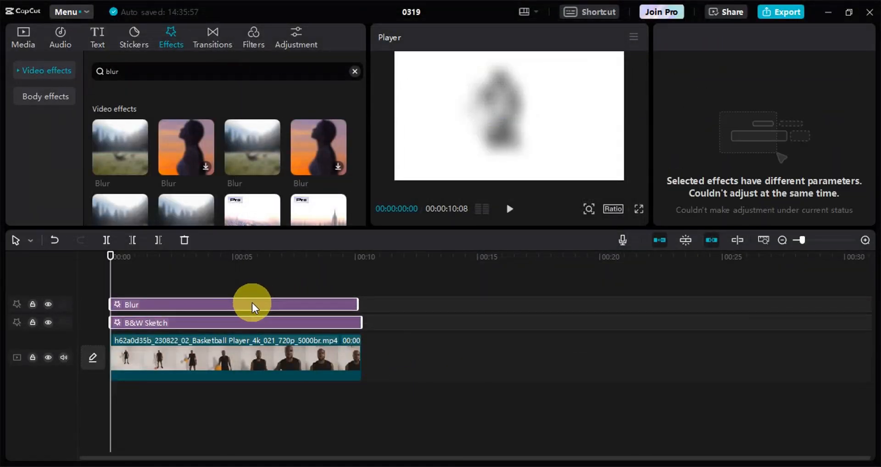
key("Delete")
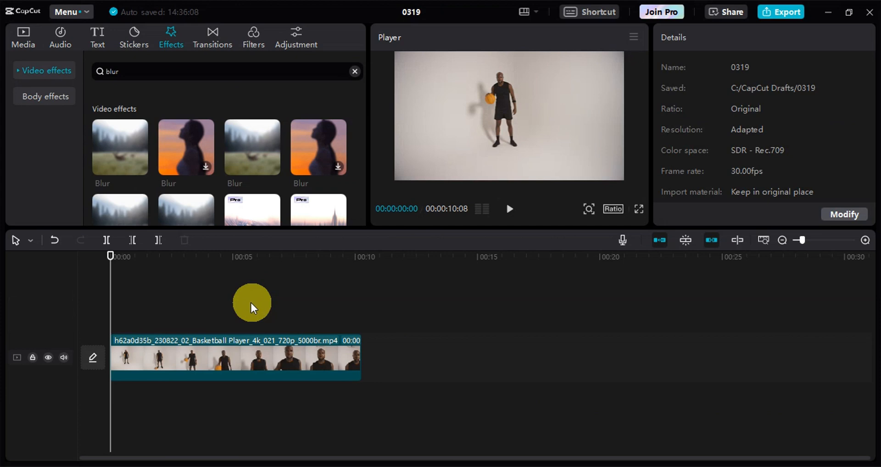
left_click(23, 33)
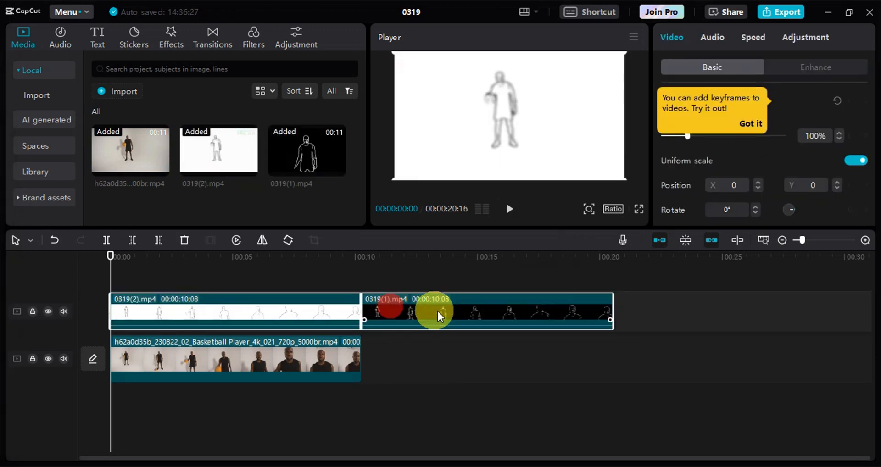
left_click_drag(437, 309, 199, 294)
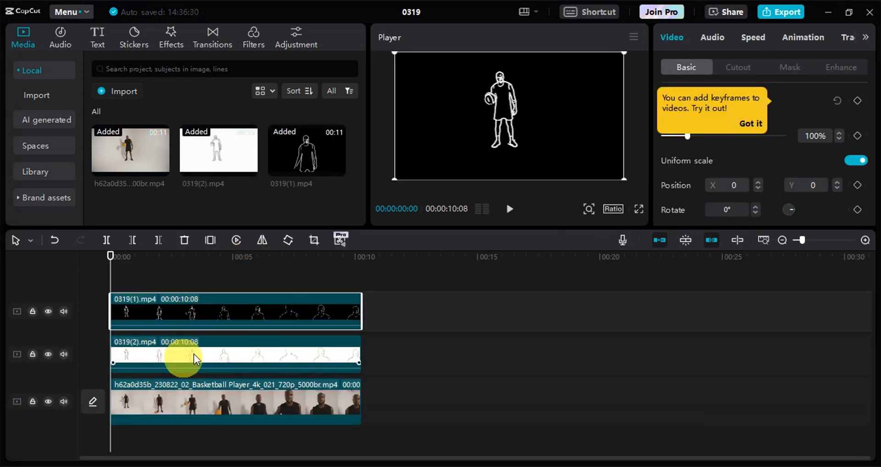
Set the blend mode of the 0319(2).mp4 clip to Color burn and lower its opacity
left_click(171, 347)
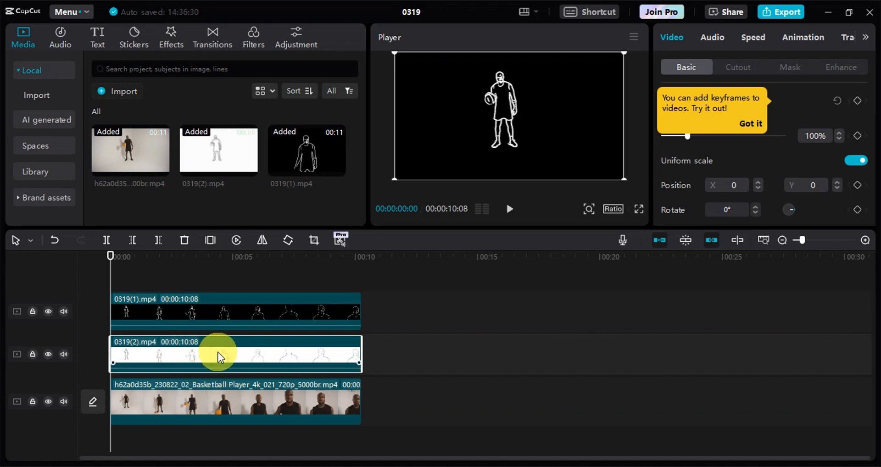
left_click(751, 123)
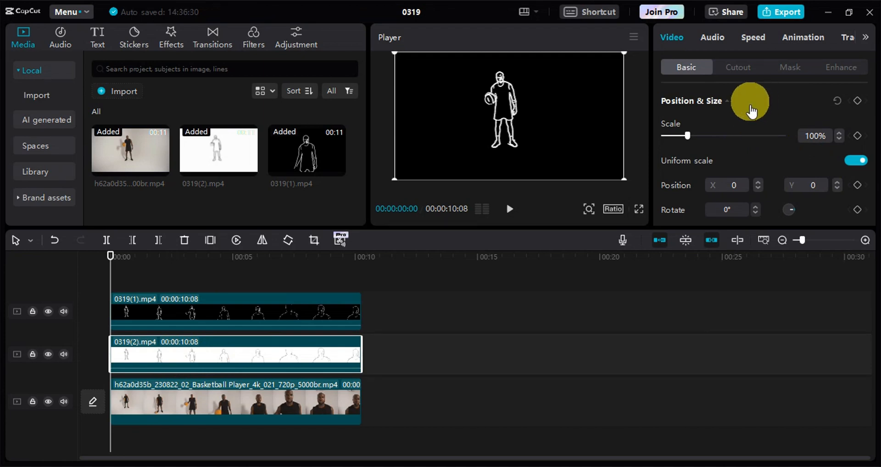
scroll(781, 134, "down", 3)
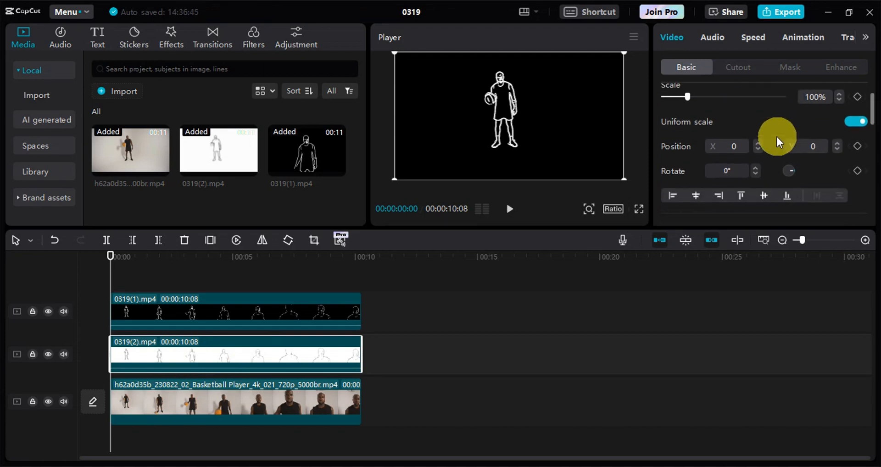
scroll(729, 169, "down", 2)
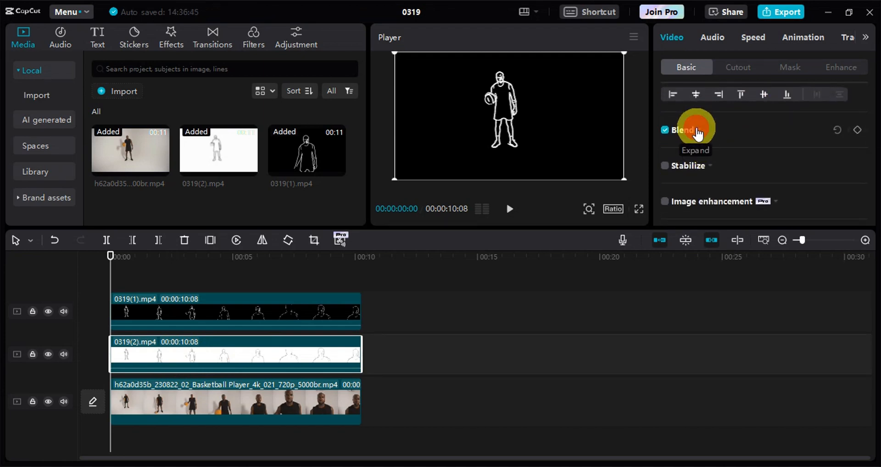
left_click(701, 134)
scroll(720, 121, "down", 2)
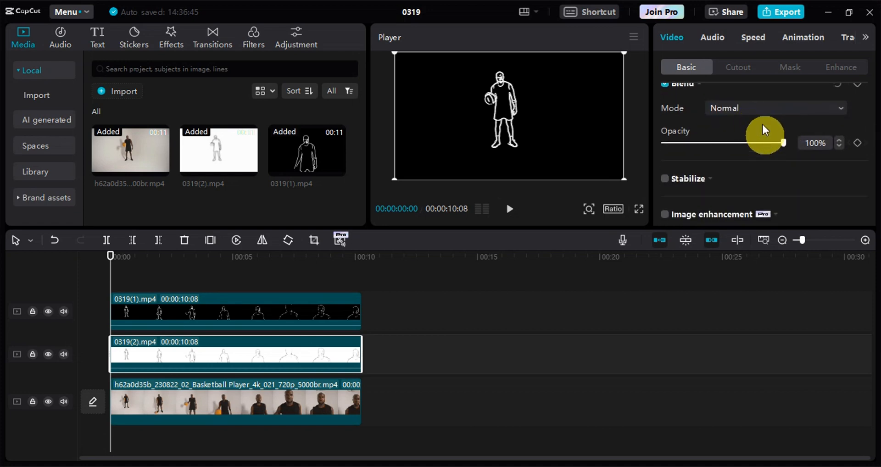
left_click(756, 111)
left_click(776, 272)
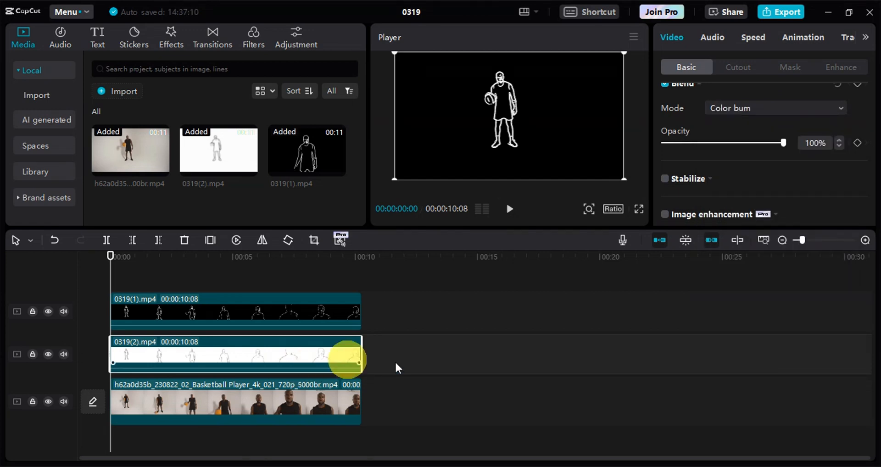
left_click_drag(784, 143, 705, 148)
Set the blend mode of the 0319(1).mp4 clip to Color dodge and lower its opacity to 5%
left_click(262, 398)
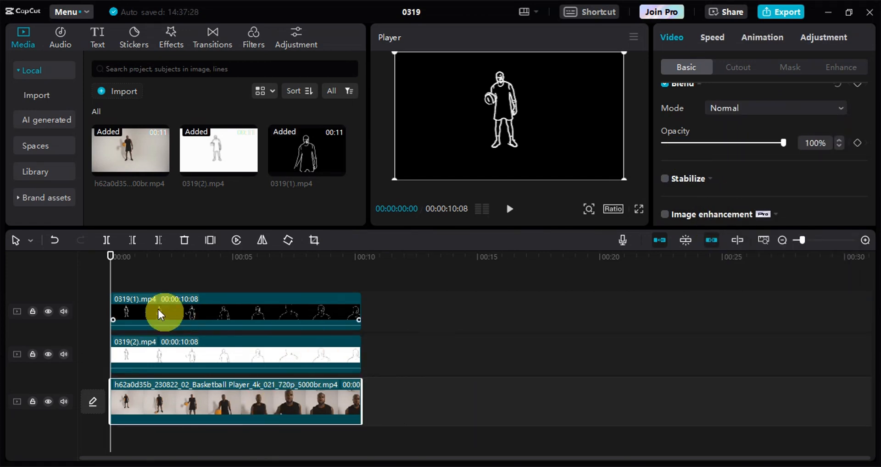
left_click(115, 260)
left_click(112, 257)
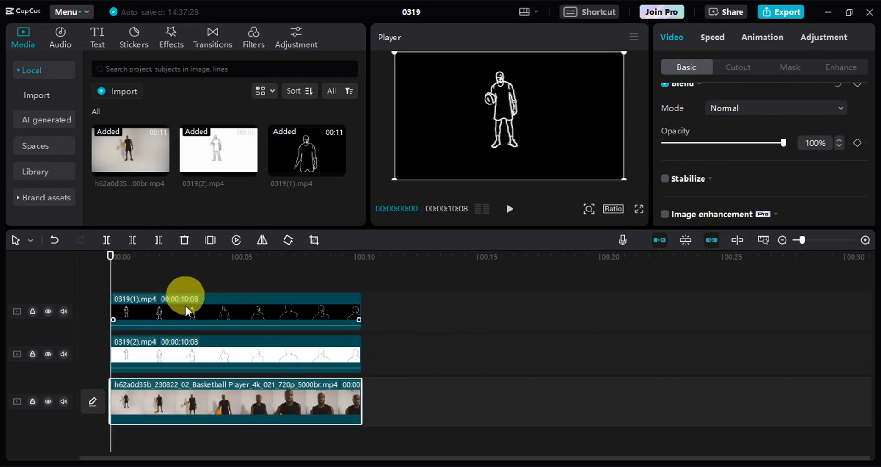
left_click(197, 304)
scroll(762, 140, "up", 2)
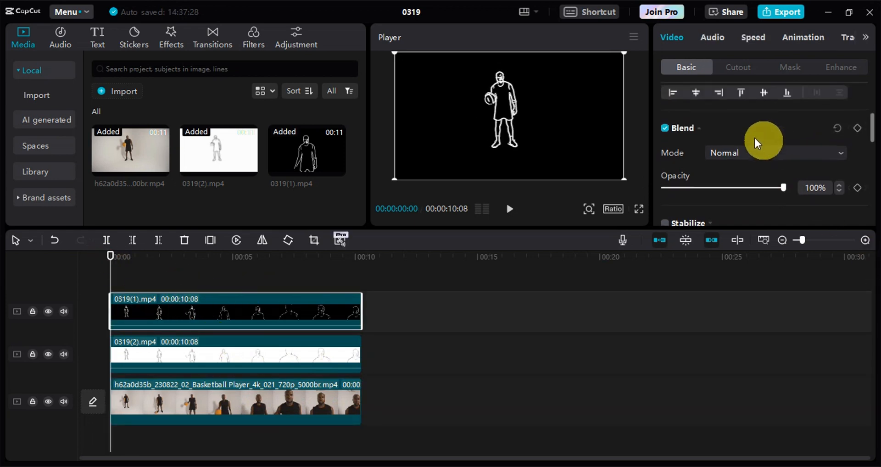
left_click(720, 147)
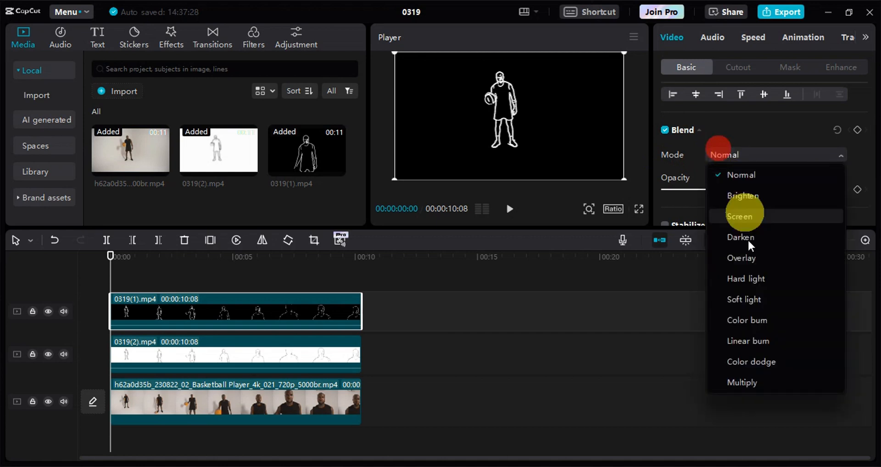
left_click(760, 361)
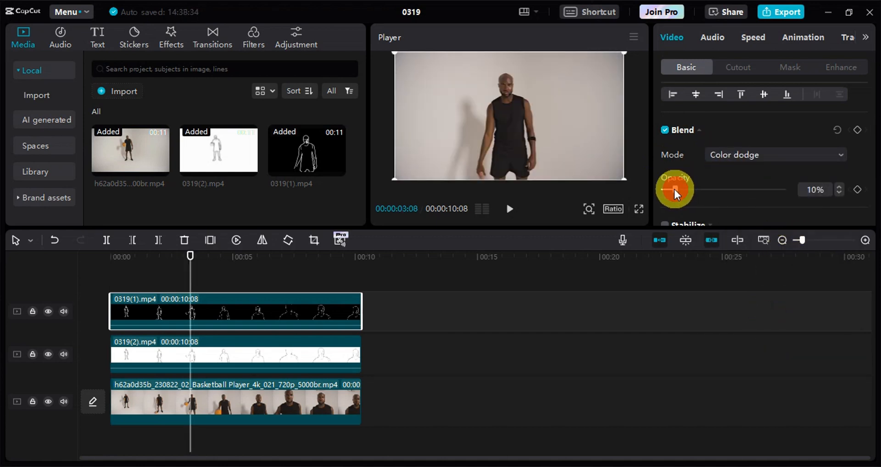
left_click_drag(674, 189, 670, 189)
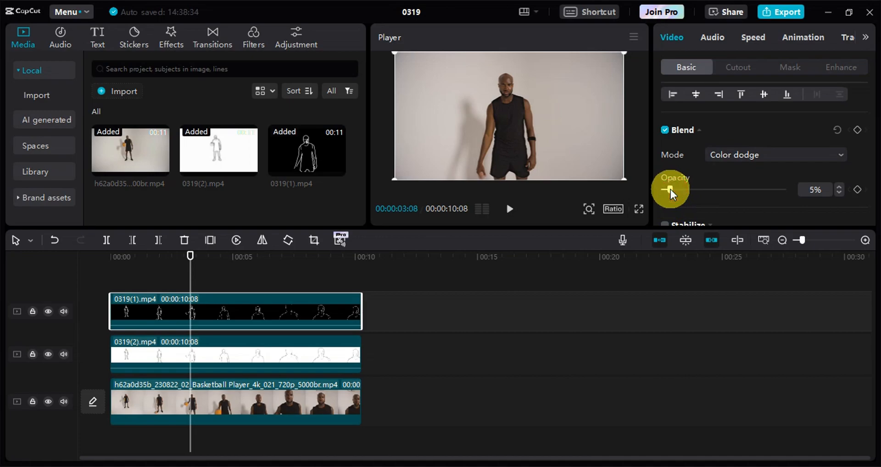
Check the blended video in full screen, return to the editor and clear the clip selection
left_click(638, 209)
key("Escape")
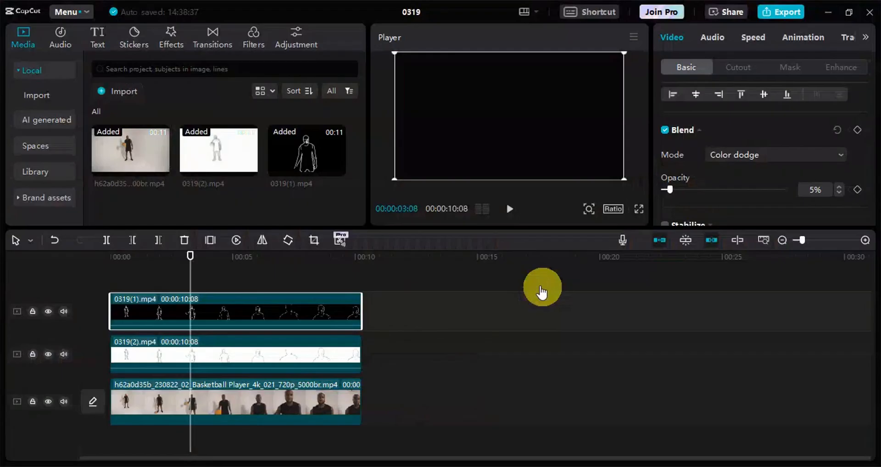
left_click(413, 363)
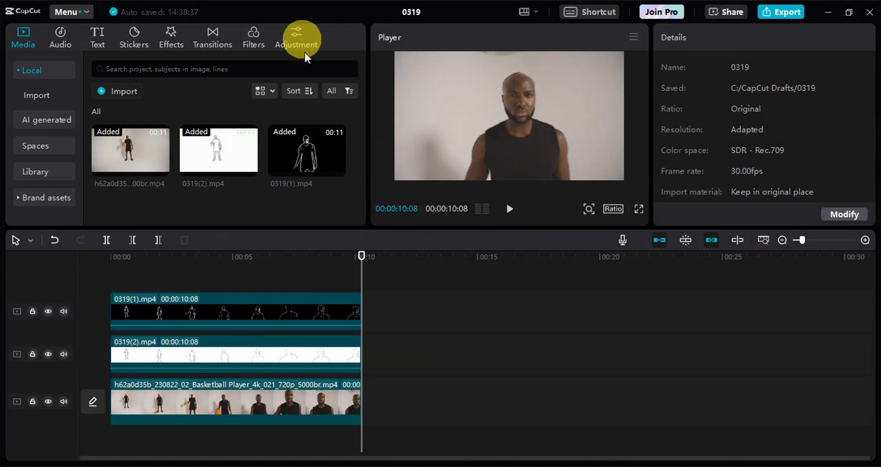
Add a custom adjustment layer above all the clips, spanning their full length
left_click(295, 34)
left_click(119, 112)
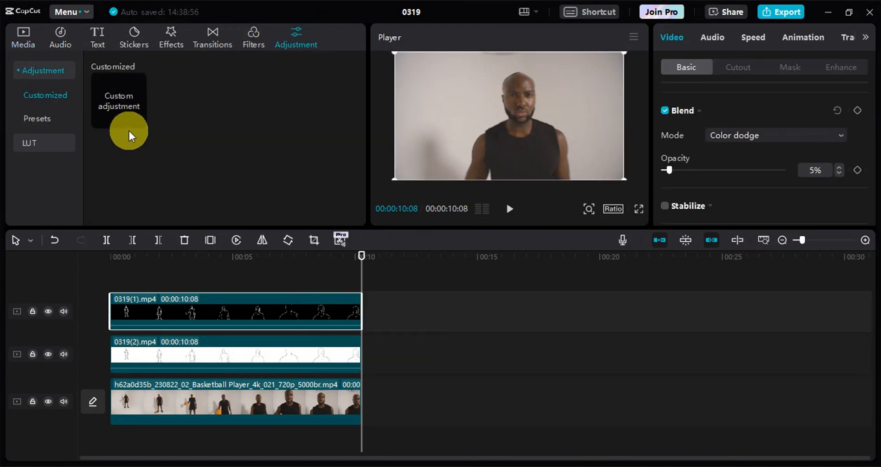
left_click_drag(119, 135, 361, 294)
Slightly raise the adjustment layer's Sharpen and Clarity, checking the frame at 00:00:01:14 in full screen
left_click(146, 255)
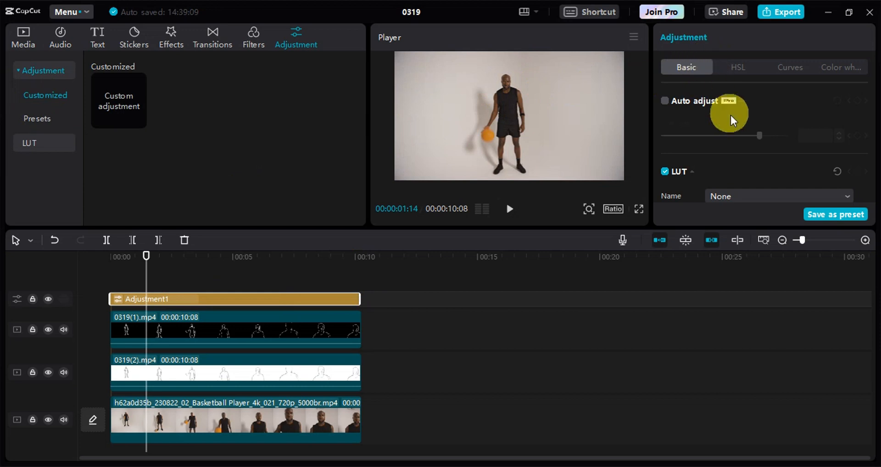
scroll(739, 124, "down", 10)
scroll(742, 147, "up", 9)
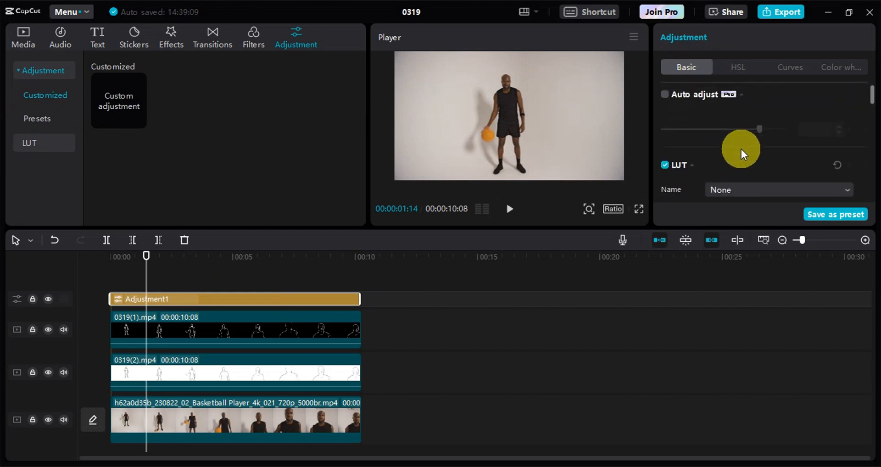
scroll(742, 149, "down", 8)
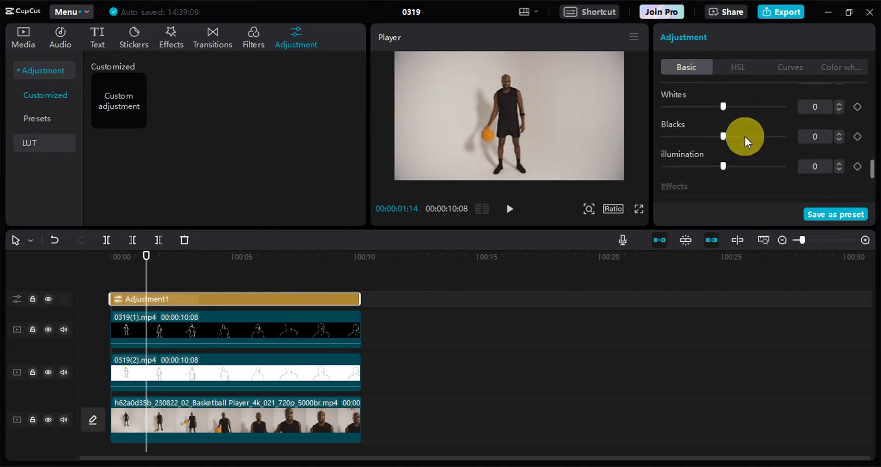
scroll(753, 139, "down", 3)
scroll(761, 144, "up", 2)
scroll(735, 153, "down", 2)
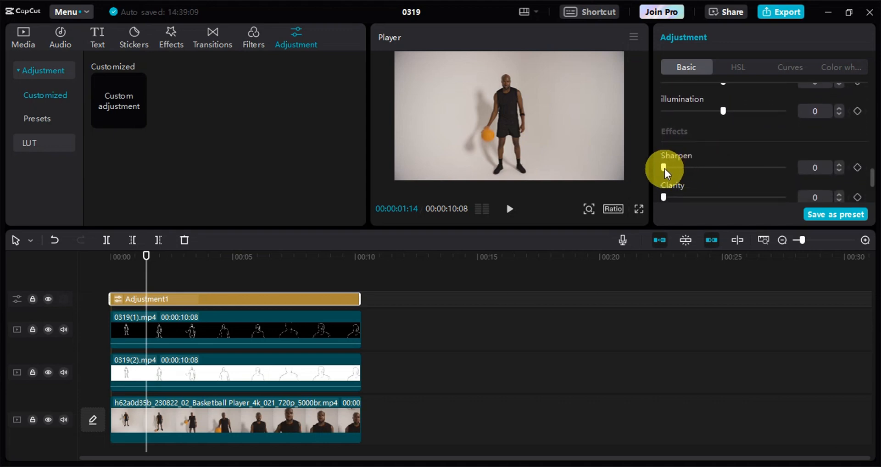
left_click_drag(675, 168, 677, 168)
left_click(639, 209)
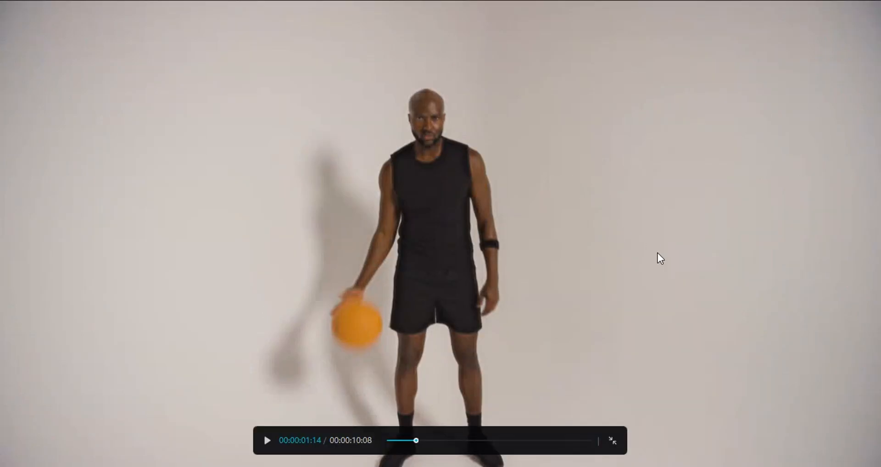
key("Escape")
left_click_drag(664, 196, 681, 197)
Set the adjustment layer's Brightness and Contrast to 5, Highlight to 40 and Shadow to -6
scroll(725, 163, "up", 3)
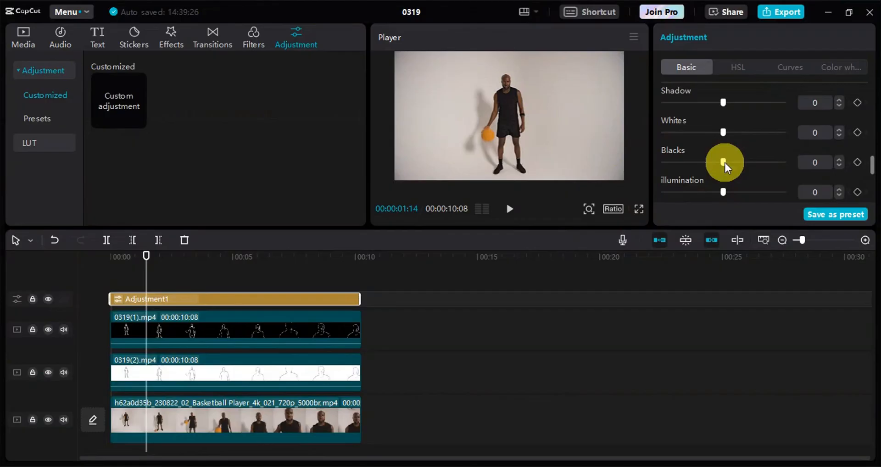
scroll(725, 164, "up", 3)
scroll(726, 144, "down", 1)
left_click_drag(712, 145, 713, 144)
left_click_drag(724, 112, 769, 115)
scroll(704, 163, "down", 4)
scroll(725, 171, "up", 3)
scroll(732, 170, "up", 5)
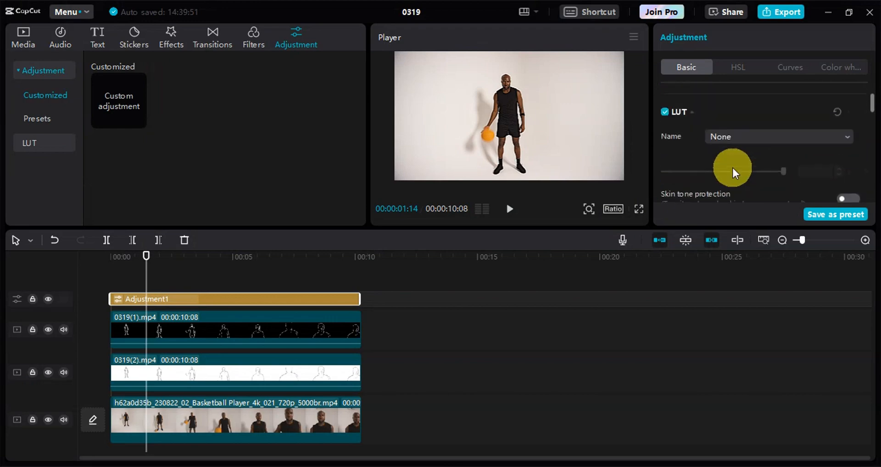
scroll(731, 170, "down", 4)
scroll(731, 170, "up", 1)
Play the adjusted video in full screen, and return to the editor
left_click(509, 210)
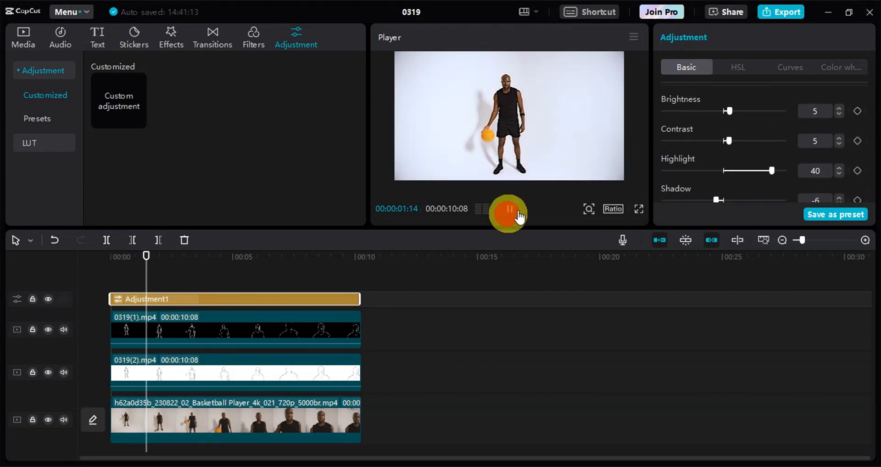
left_click(639, 209)
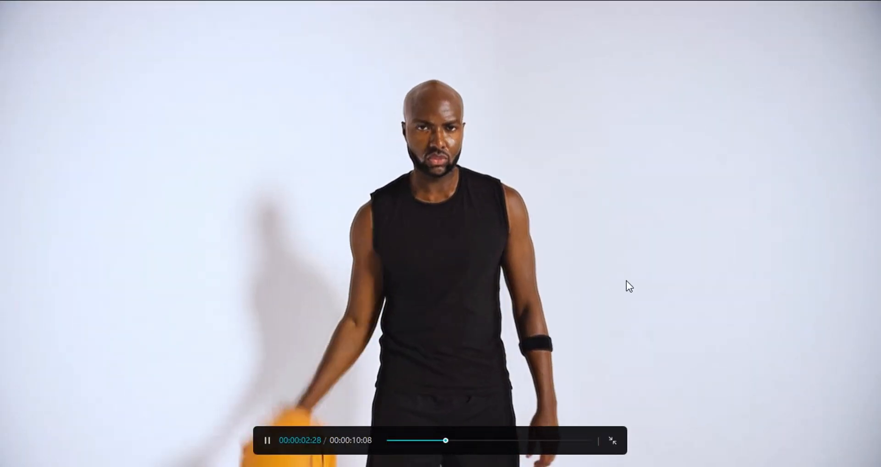
left_click(612, 443)
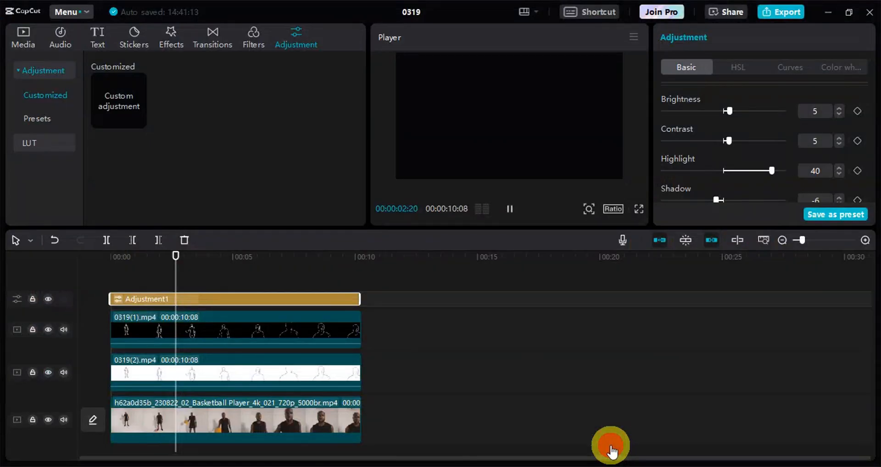
Export the finished video as 0319(3) in 4K resolution, mp4 format at 30fps
left_click(775, 12)
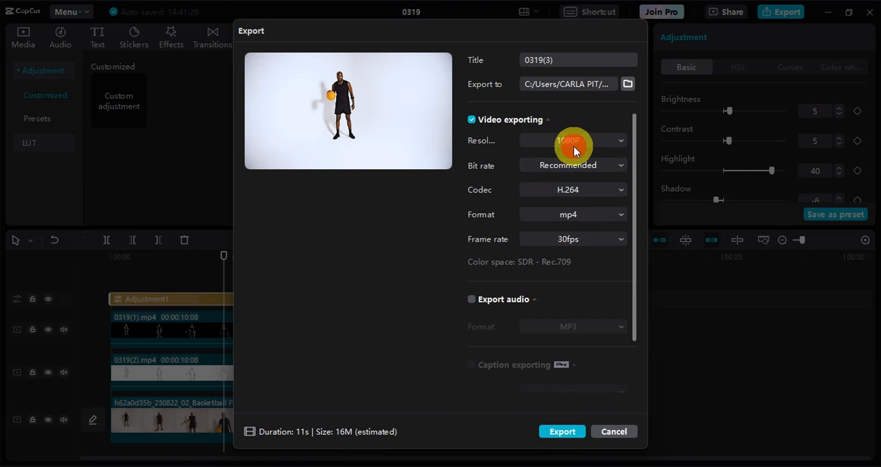
left_click(595, 140)
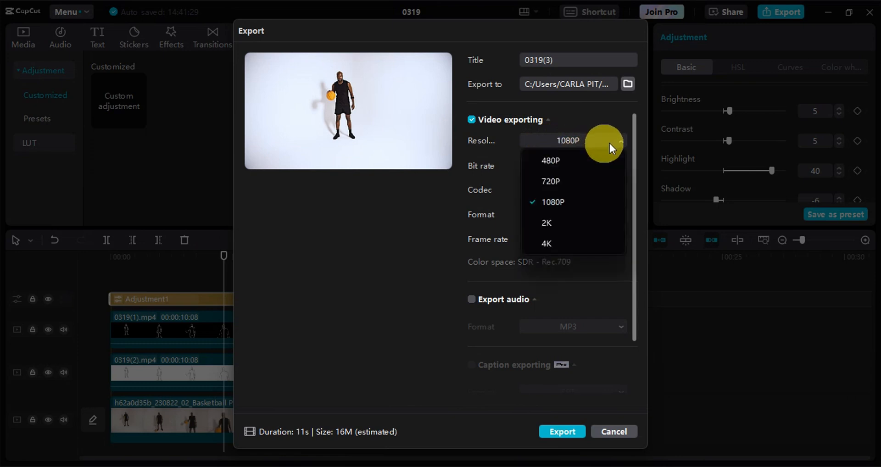
left_click(555, 242)
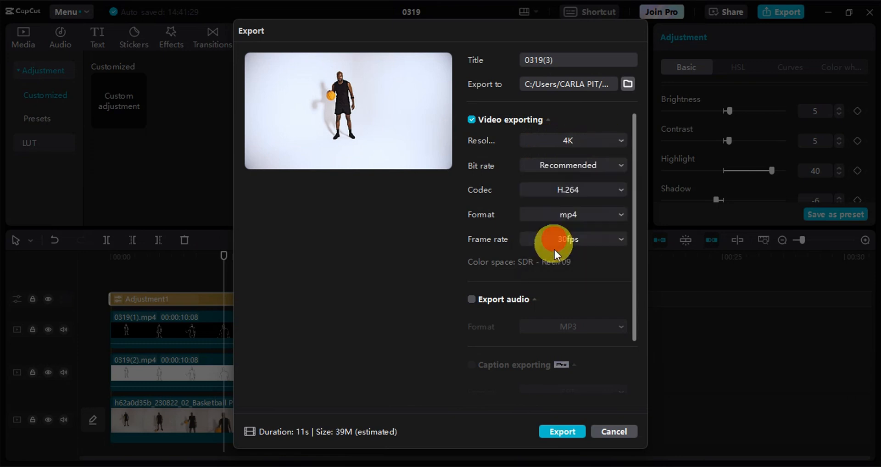
left_click(555, 434)
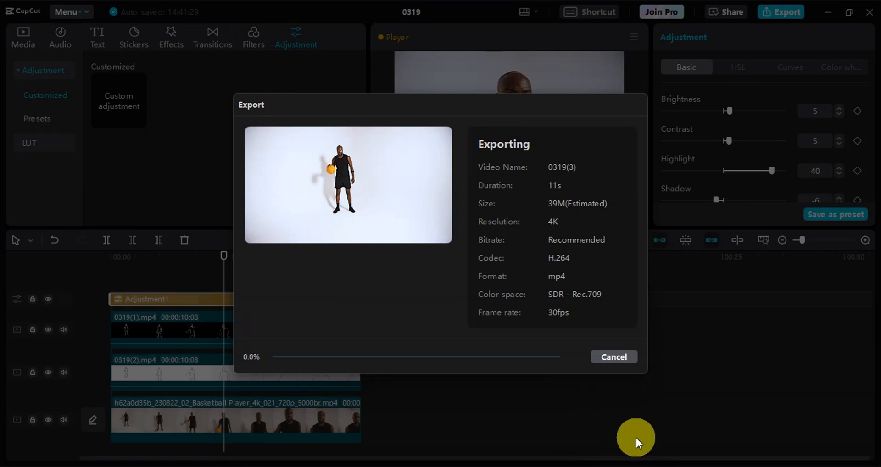
Play the side-by-side comparison of the original clip and 0319(3).mp4 in full screen
left_click(508, 209)
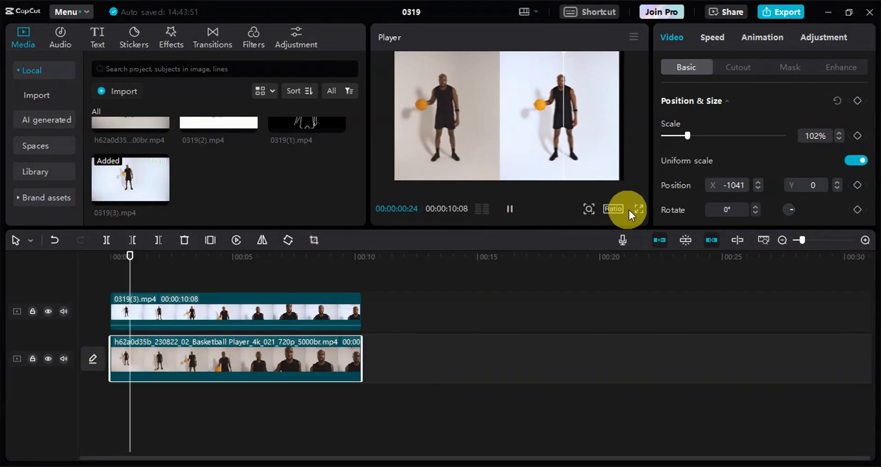
left_click(639, 209)
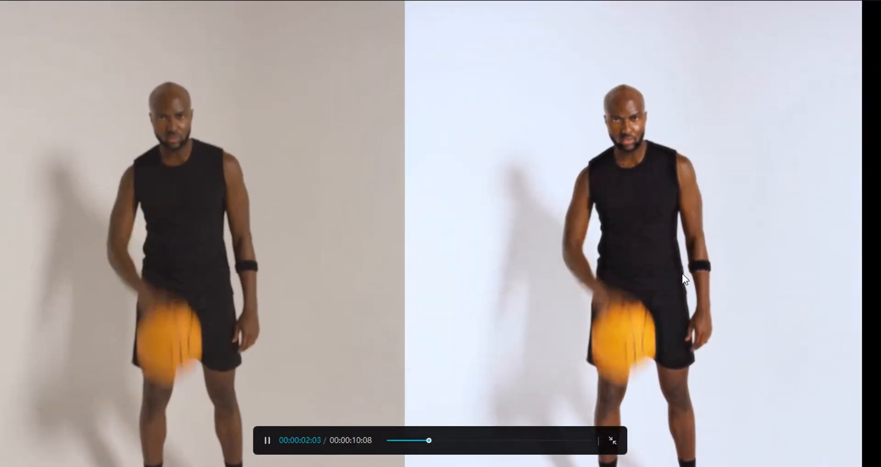